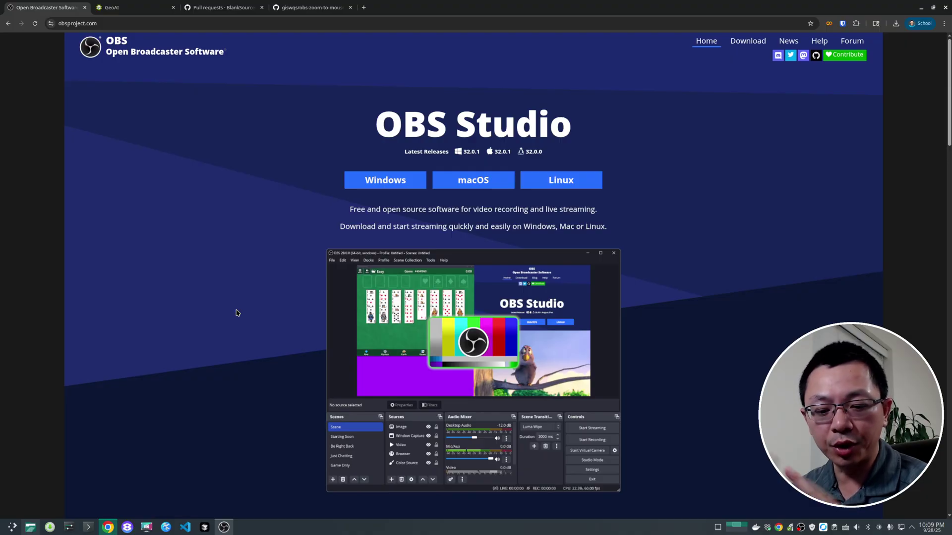
Switch from the OBS Project website to the GeoAI documentation tab at opengeoai.org.
{"action": "left_click", "coordinate": [133, 7]}
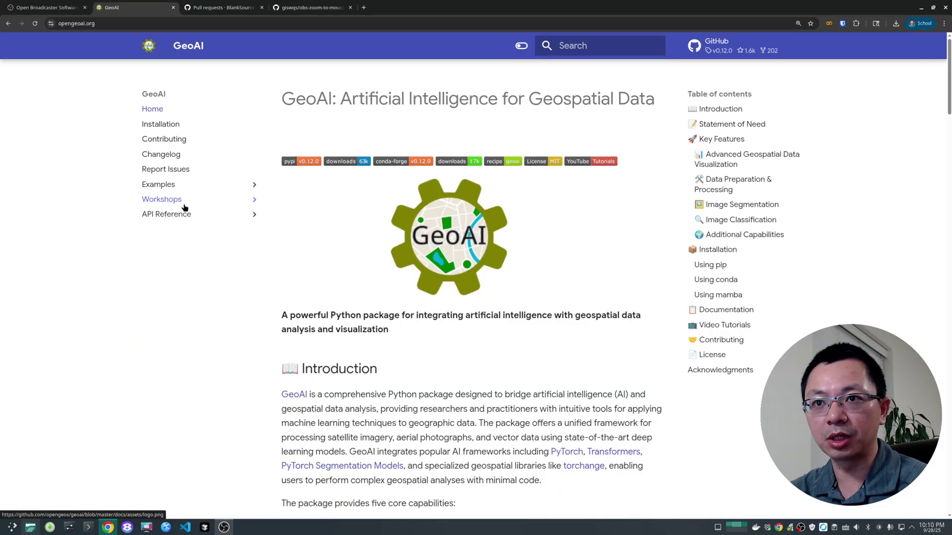
Open Workshops > TNView 2025 and scroll down to 'Run inference on a single image'.
{"action": "left_click", "coordinate": [183, 198]}
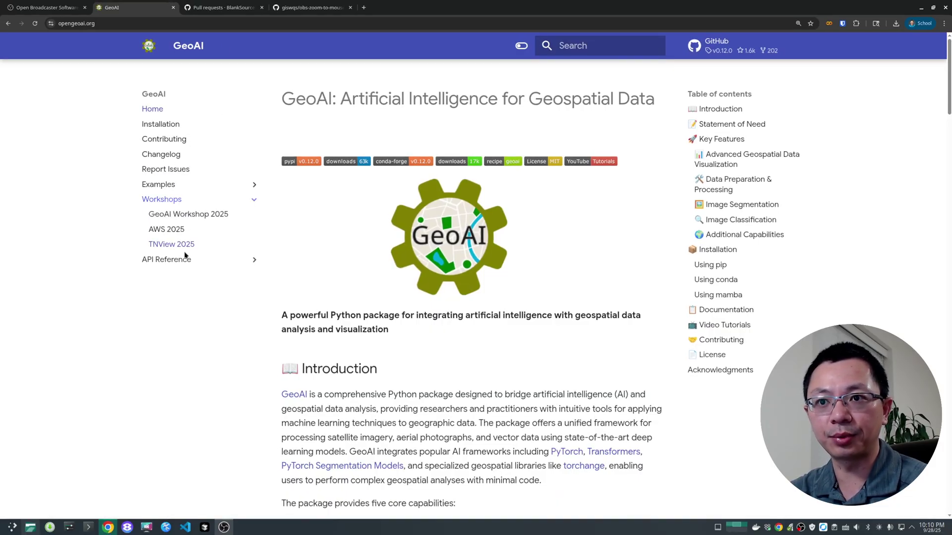
{"action": "left_click", "coordinate": [173, 244]}
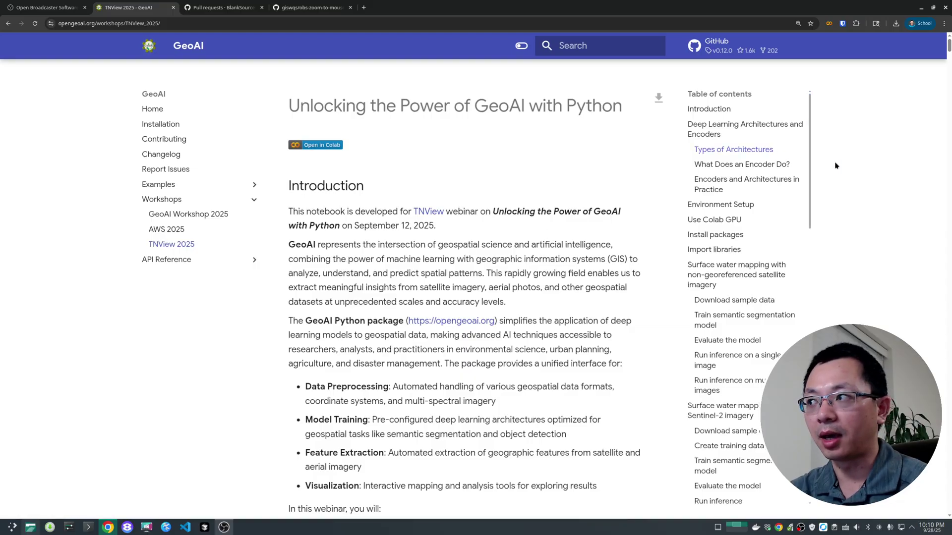
{"action": "scroll", "coordinate": [835, 165], "scroll_direction": "down", "scroll_amount": 20}
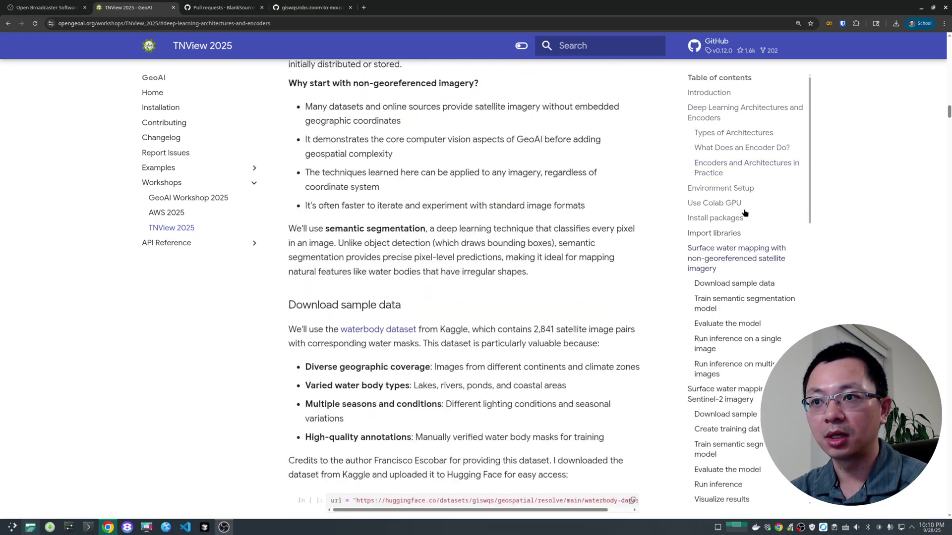
{"action": "scroll", "coordinate": [745, 213], "scroll_direction": "down", "scroll_amount": 20}
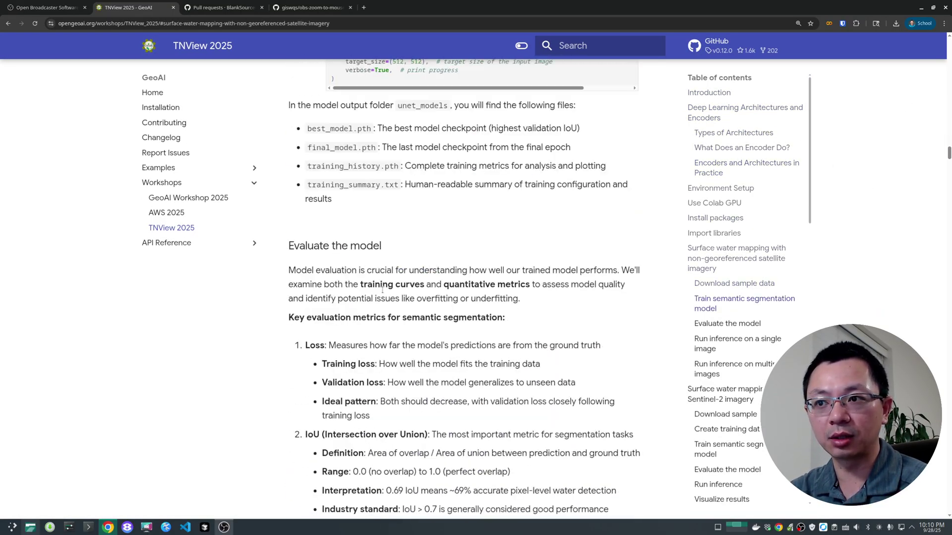
{"action": "scroll", "coordinate": [382, 289], "scroll_direction": "up", "scroll_amount": 4}
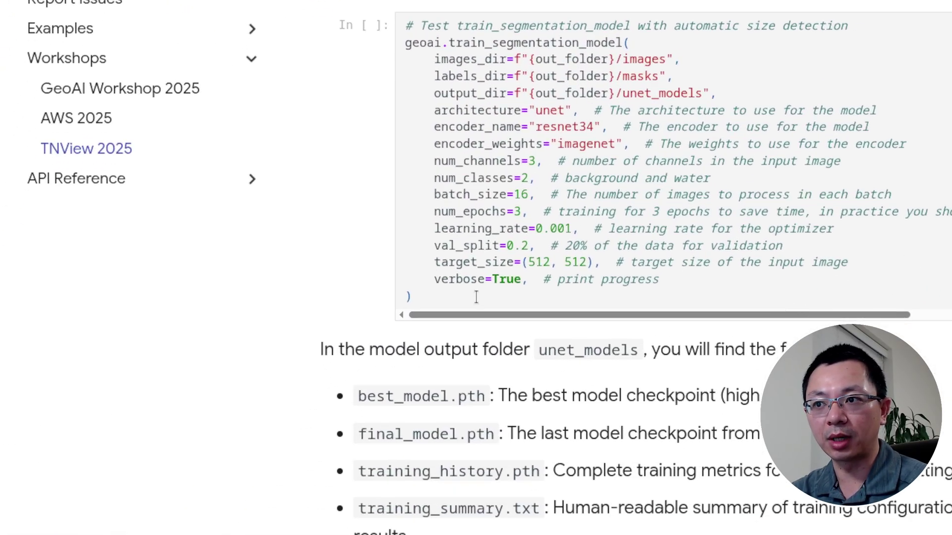
{"action": "scroll", "coordinate": [476, 284], "scroll_direction": "down", "scroll_amount": 10}
{"action": "scroll", "coordinate": [476, 283], "scroll_direction": "down", "scroll_amount": 10}
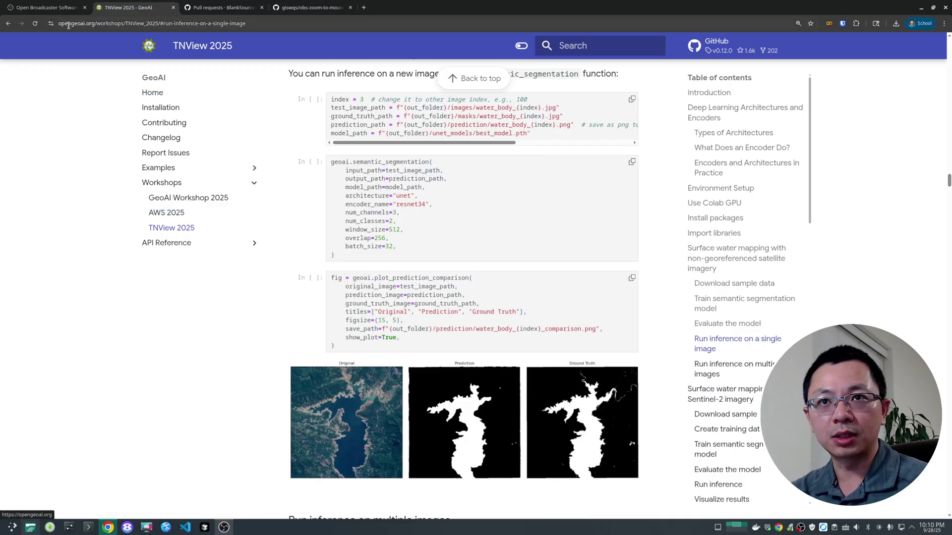
Return to the Open Broadcaster Software tab showing the OBS Studio 32.0.1 downloads.
{"action": "left_click", "coordinate": [44, 9]}
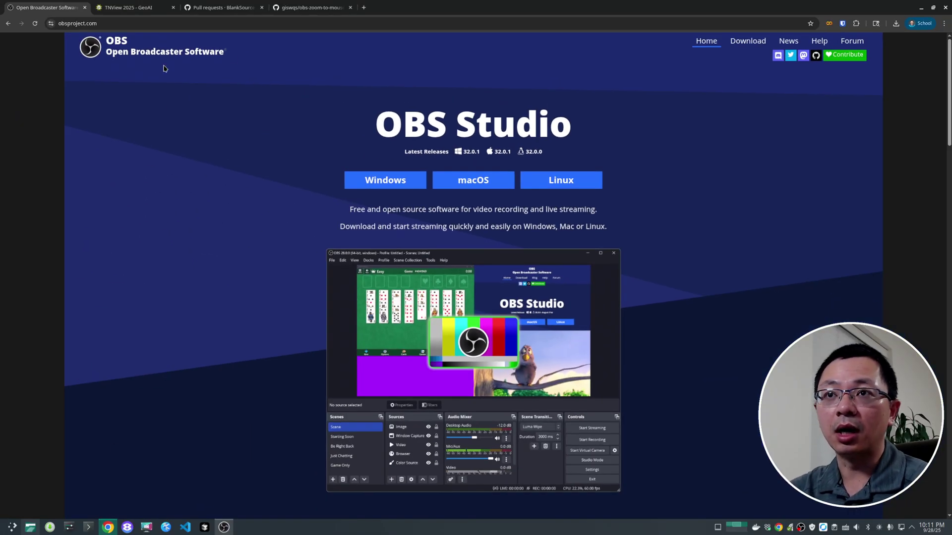
Check the original repository's pull requests, then open obs-zoom-to-mouse.lua in the giswqs fork.
{"action": "left_click", "coordinate": [229, 6]}
{"action": "left_click", "coordinate": [130, 69]}
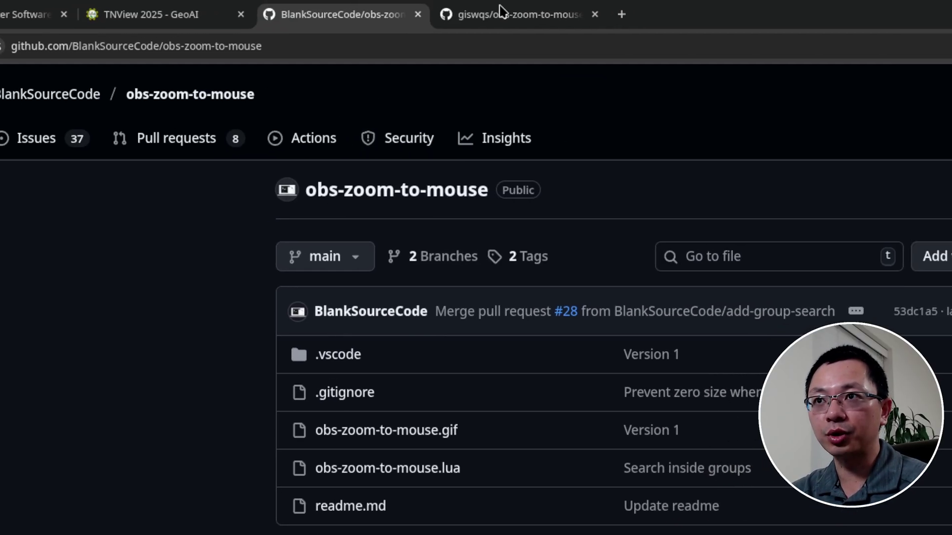
{"action": "left_click", "coordinate": [479, 16]}
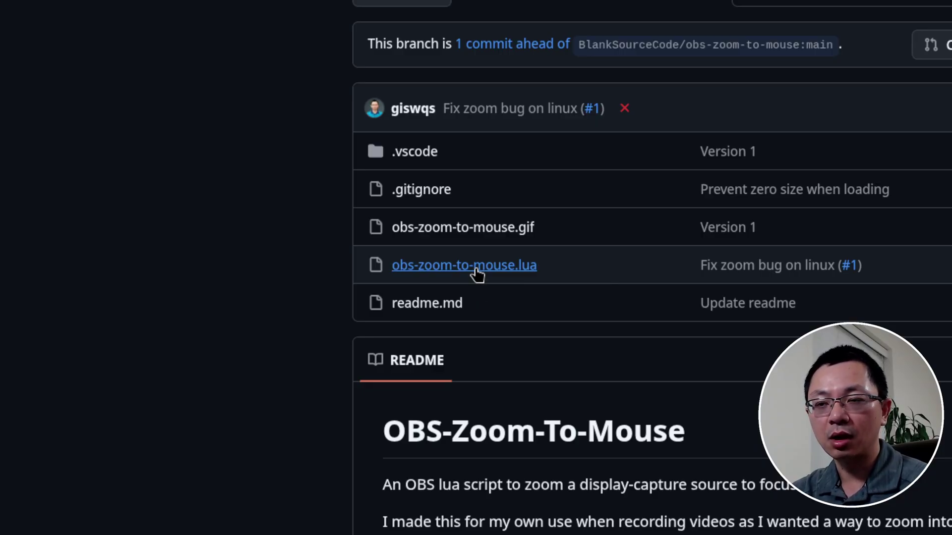
{"action": "left_click", "coordinate": [475, 271]}
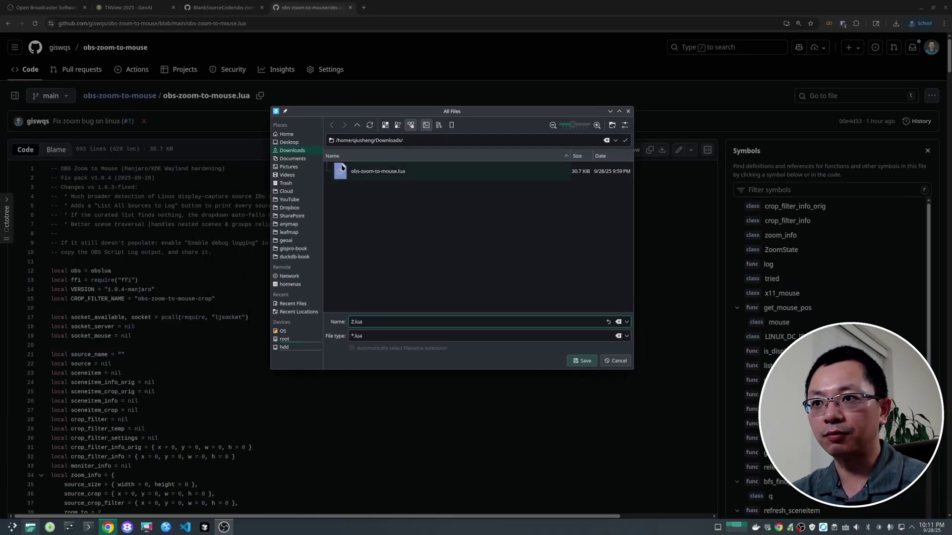
Save obs-zoom-to-mouse.lua into Downloads, overwriting the existing copy of the same name.
{"action": "left_click", "coordinate": [377, 175]}
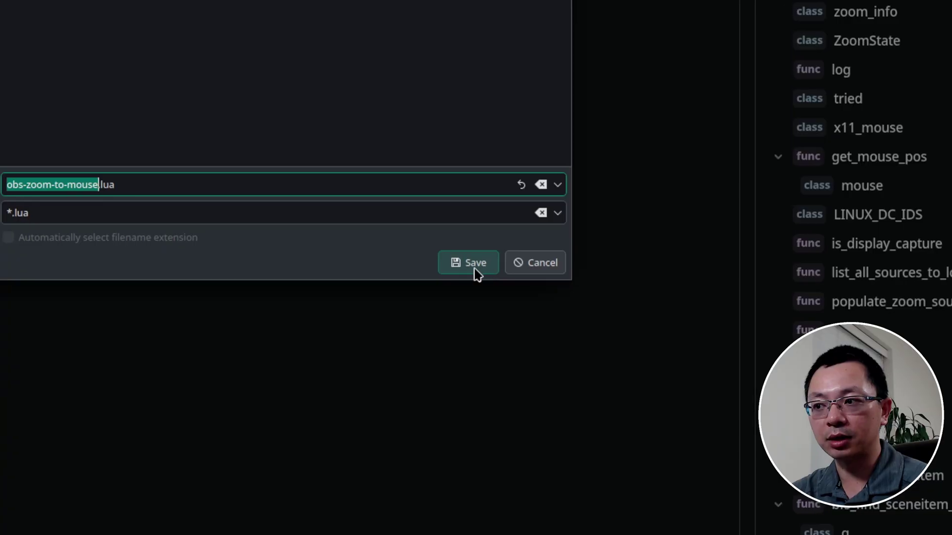
{"action": "left_click", "coordinate": [474, 270]}
{"action": "left_click", "coordinate": [303, 31]}
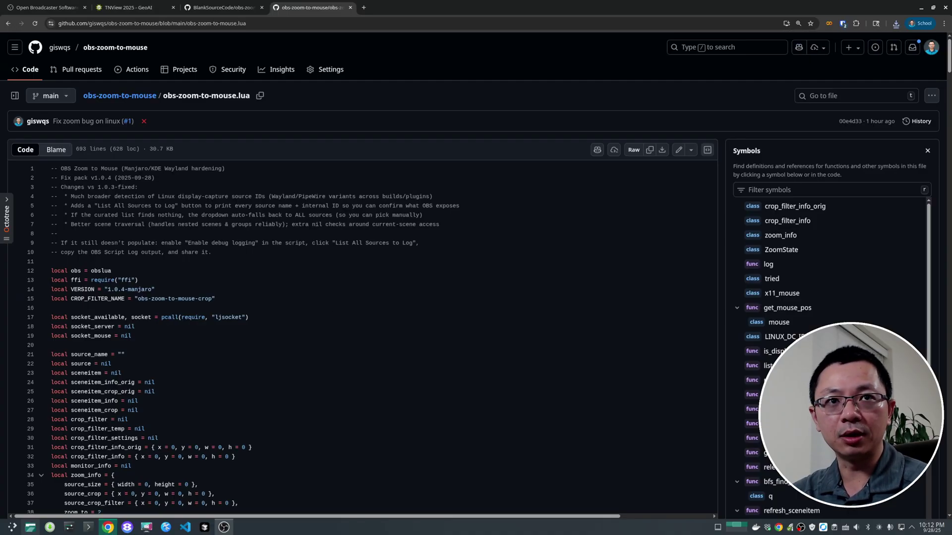
In OBS Studio, open Tools > Scripts to view the loaded obs-zoom-to-mouse-linux.lua settings.
{"action": "key", "text": "alt+Tab"}
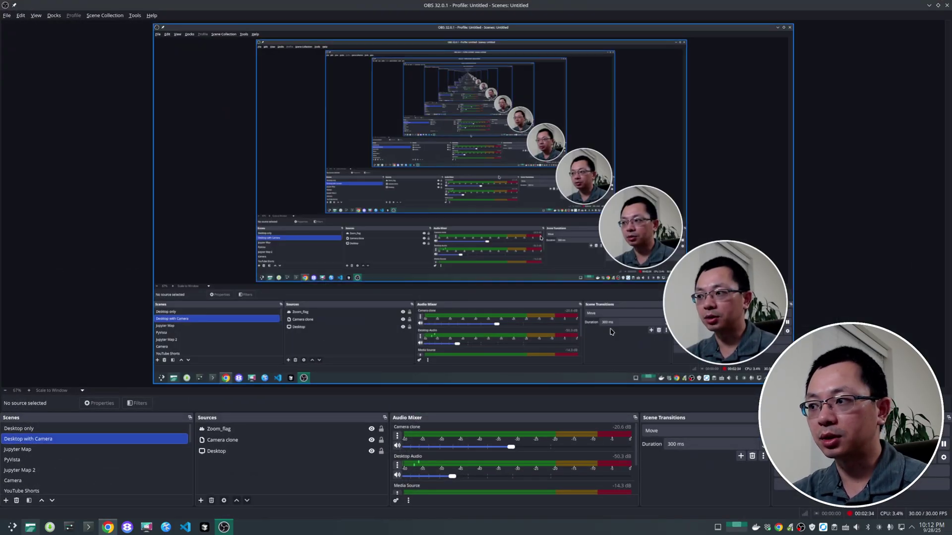
{"action": "left_click", "coordinate": [133, 19]}
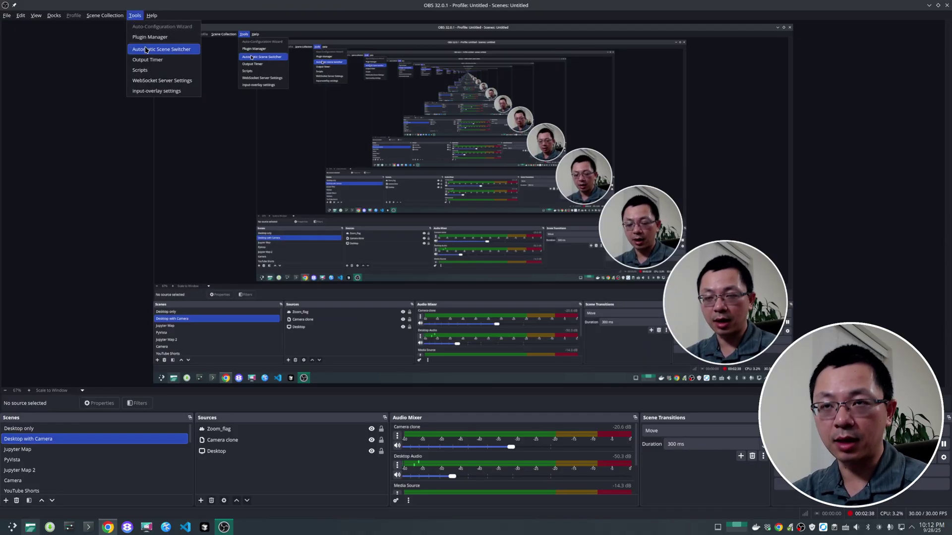
{"action": "key", "text": "Escape"}
{"action": "left_click", "coordinate": [132, 18]}
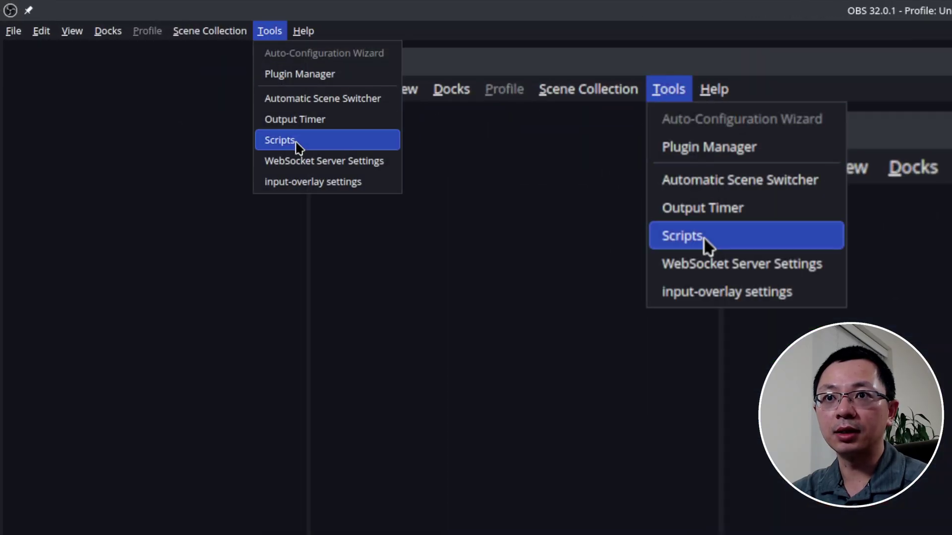
{"action": "left_click", "coordinate": [298, 143]}
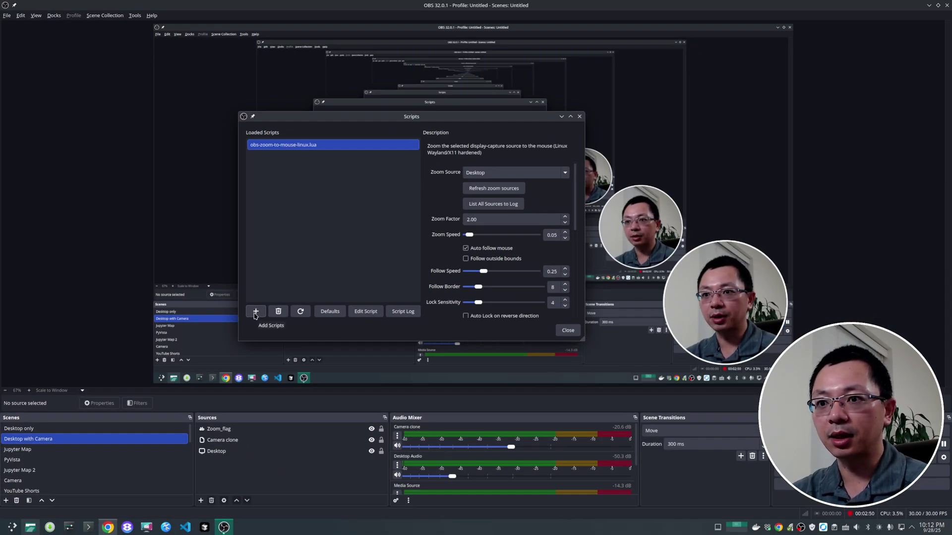
Add obs-zoom-to-mouse.lua from Downloads to the Scripts list and move the window aside.
{"action": "left_click", "coordinate": [256, 311]}
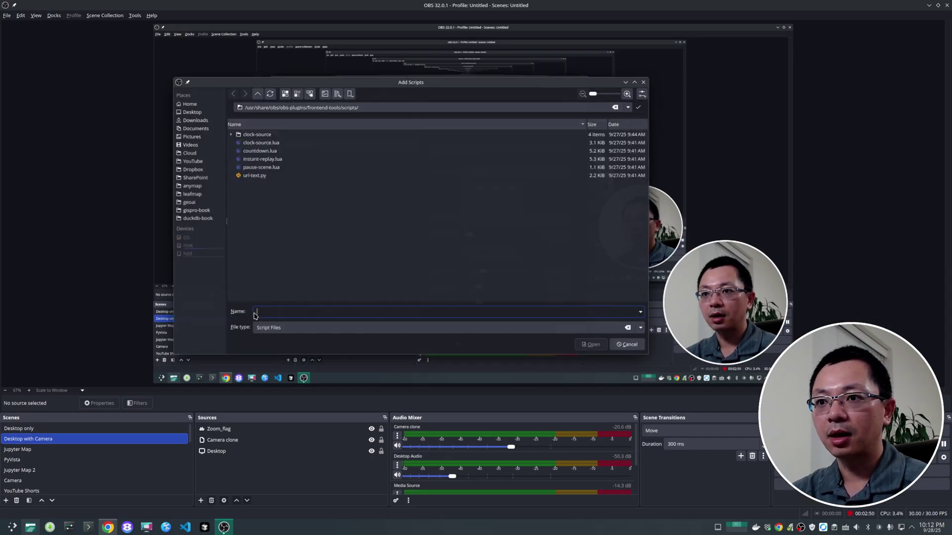
{"action": "left_click", "coordinate": [195, 120]}
{"action": "left_click", "coordinate": [264, 134]}
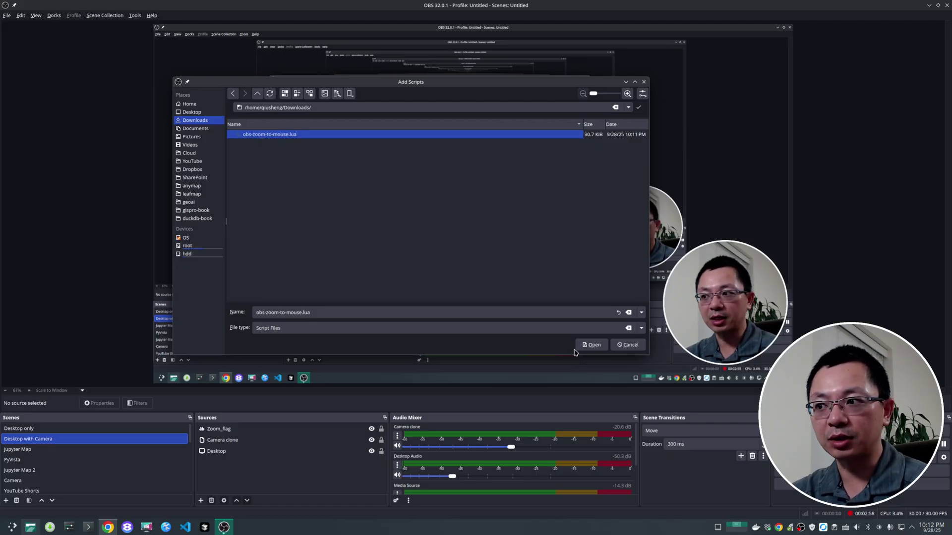
{"action": "left_click", "coordinate": [591, 345]}
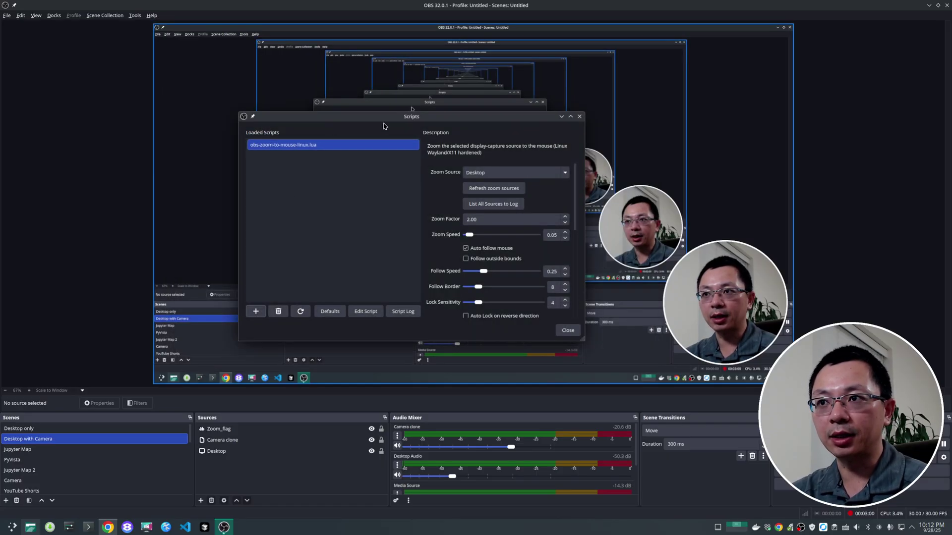
{"action": "left_click_drag", "start_coordinate": [384, 118], "coordinate": [417, 133]}
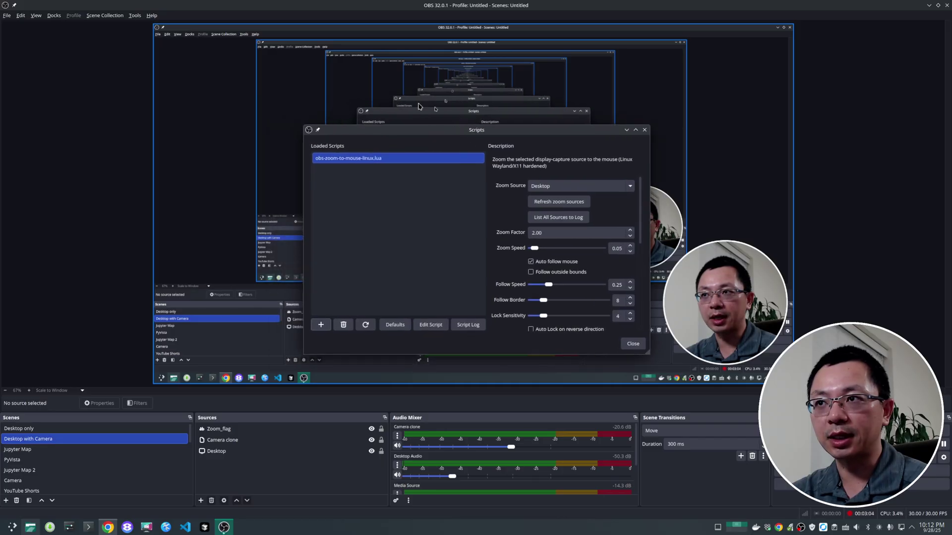
{"action": "key", "text": "alt+Tab"}
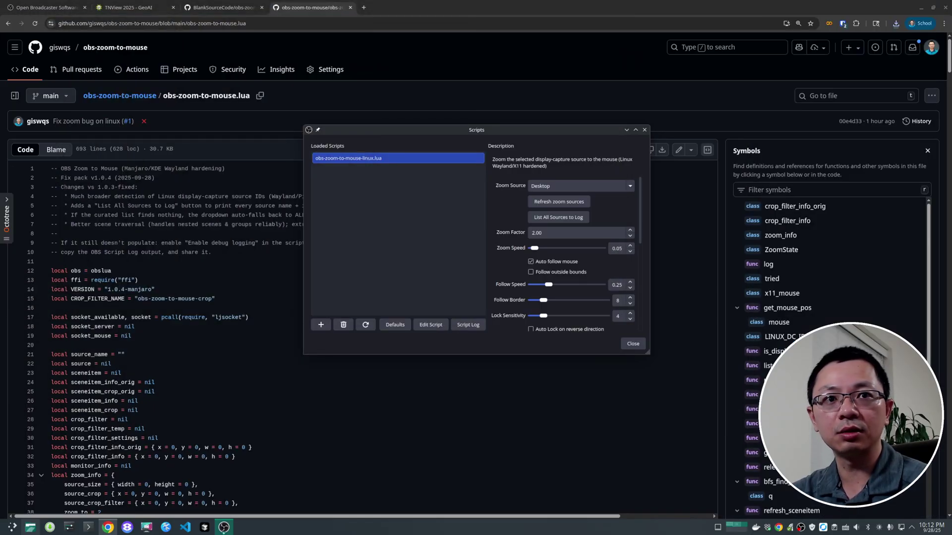
Set the Zoom Source to Desktop and scroll to the manual source position fields.
{"action": "left_click", "coordinate": [921, 8]}
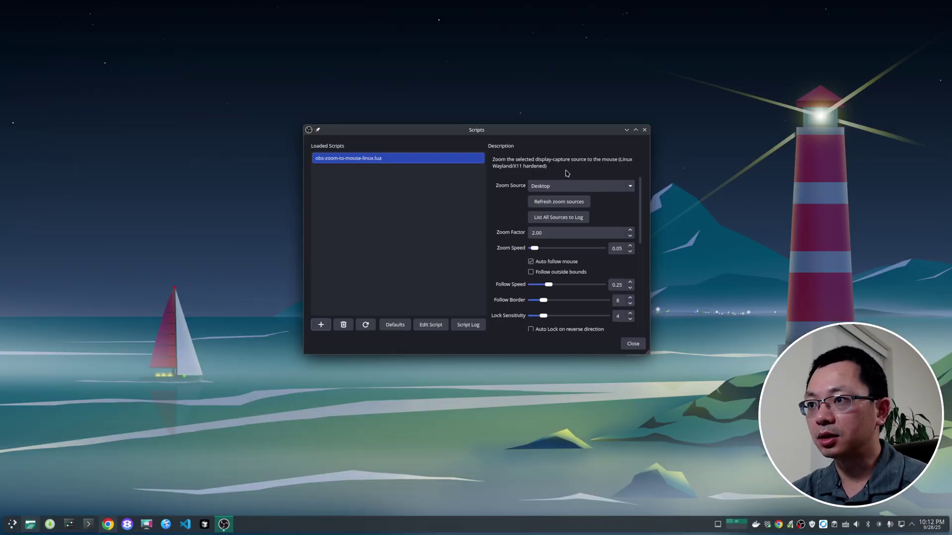
{"action": "left_click", "coordinate": [633, 188]}
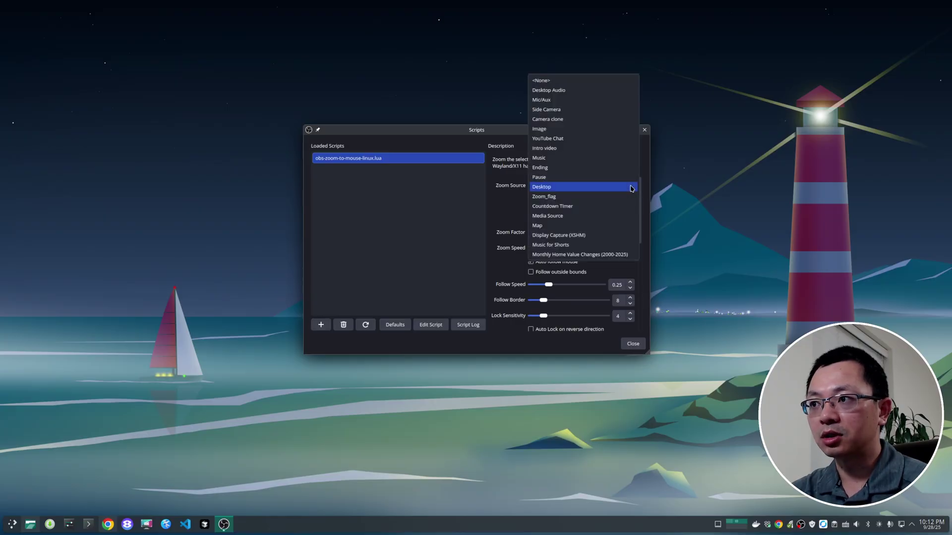
{"action": "left_click", "coordinate": [632, 187]}
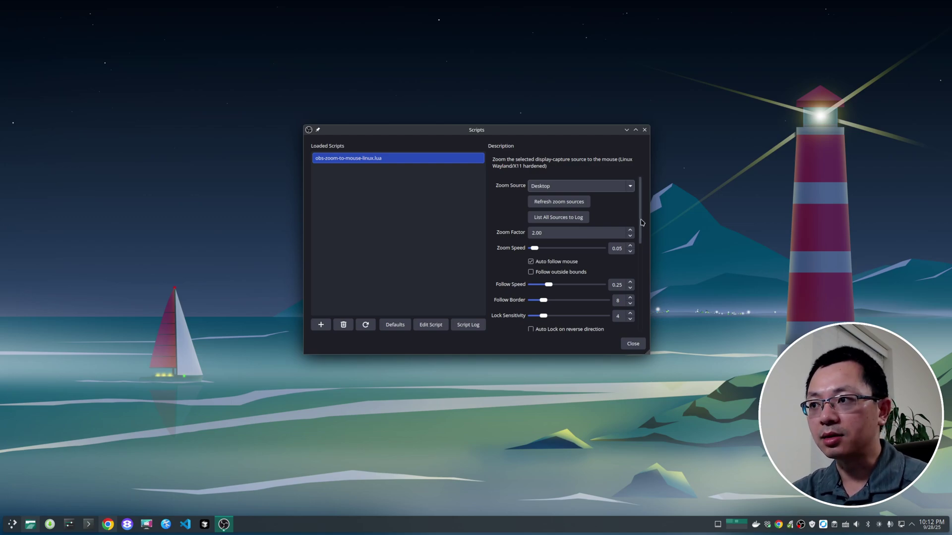
{"action": "left_click_drag", "start_coordinate": [641, 222], "coordinate": [642, 262]}
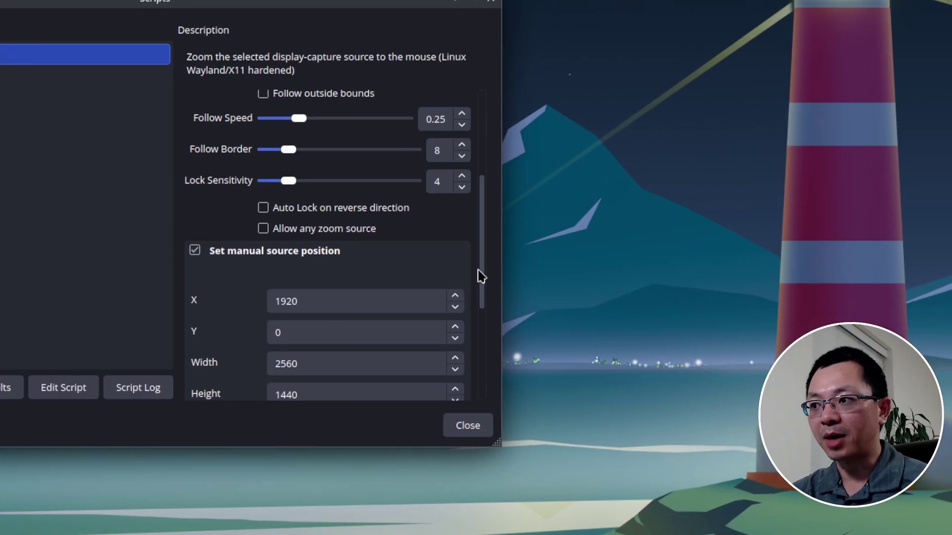
Review the manual source position Width, Height and X value 1920.
{"action": "mouse_move", "coordinate": [481, 276]}
{"action": "left_mouse_down"}
{"action": "mouse_move", "coordinate": [492, 337]}
{"action": "mouse_move", "coordinate": [481, 283]}
{"action": "left_mouse_up"}
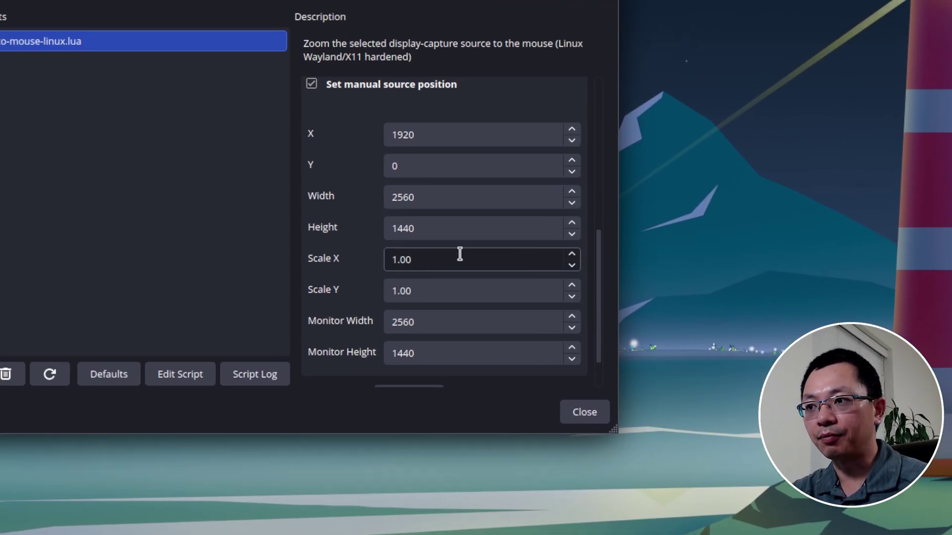
{"action": "left_click", "coordinate": [433, 319]}
{"action": "left_click", "coordinate": [452, 302]}
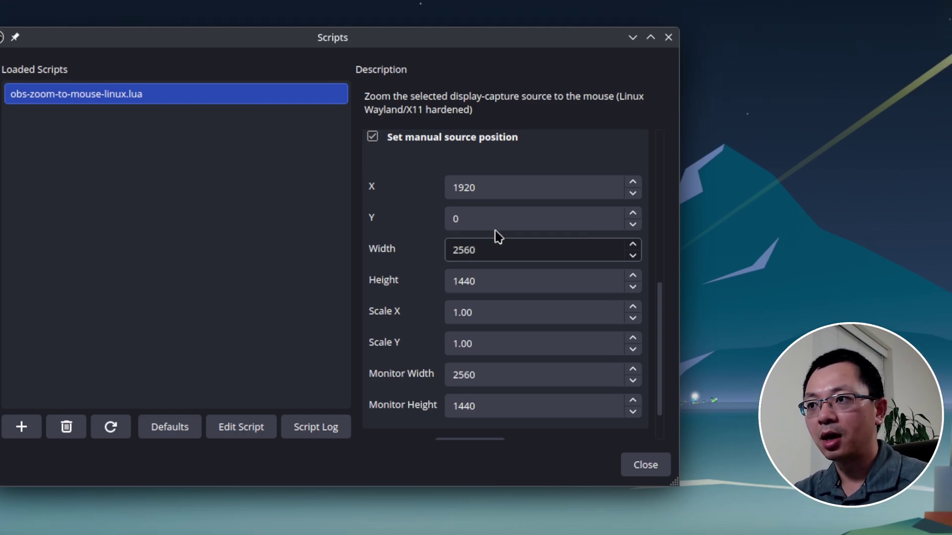
{"action": "left_click", "coordinate": [518, 167]}
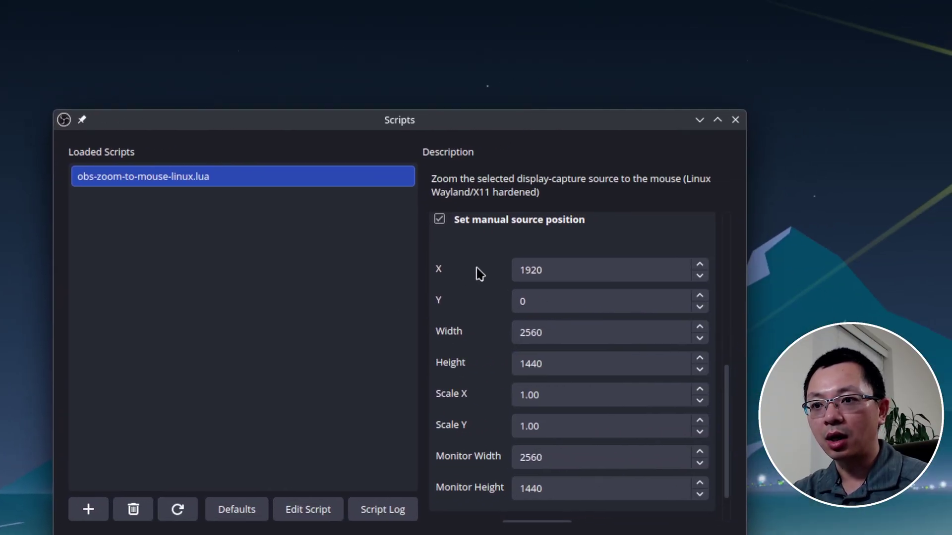
{"action": "left_click_drag", "start_coordinate": [580, 270], "coordinate": [498, 271]}
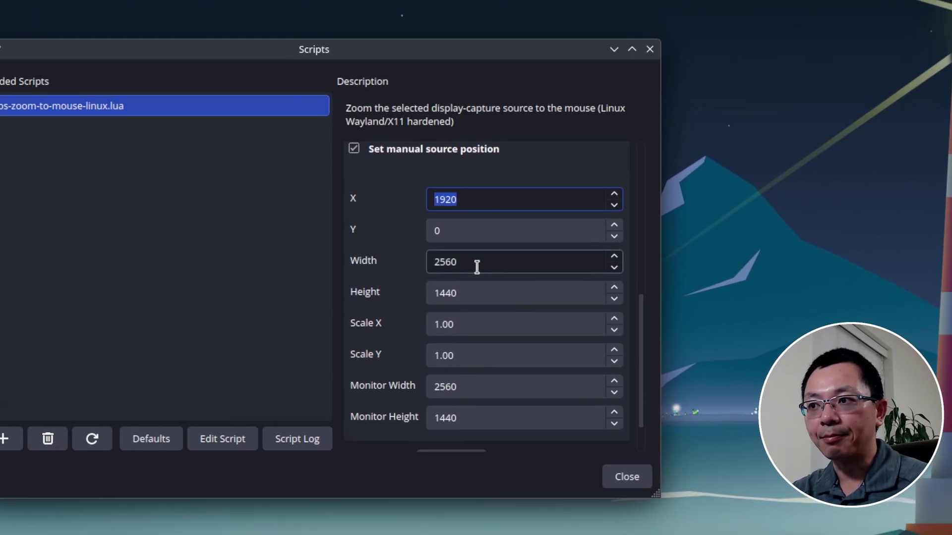
Check monitor width 2560 and height 1440, then close the Scripts window.
{"action": "key", "text": "Tab"}
{"action": "key", "text": "Tab"}
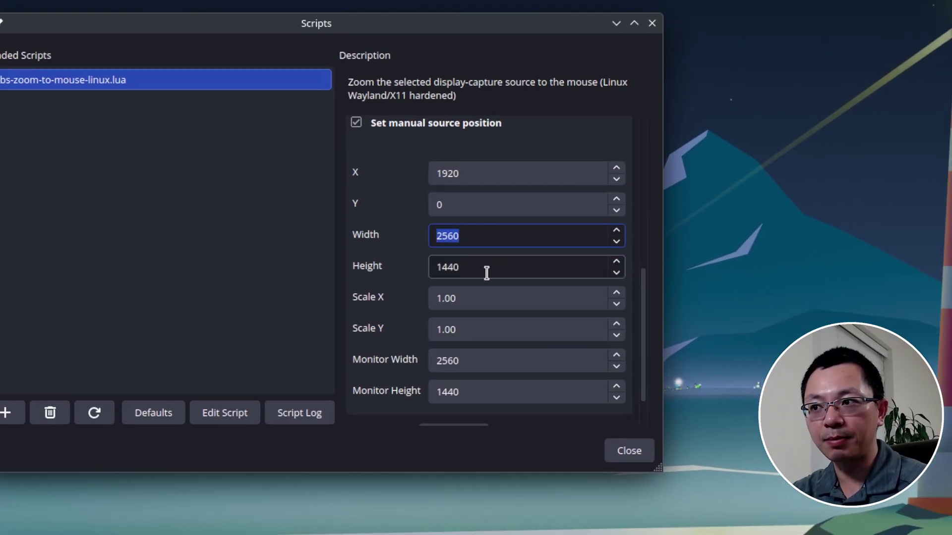
{"action": "key", "text": "Tab"}
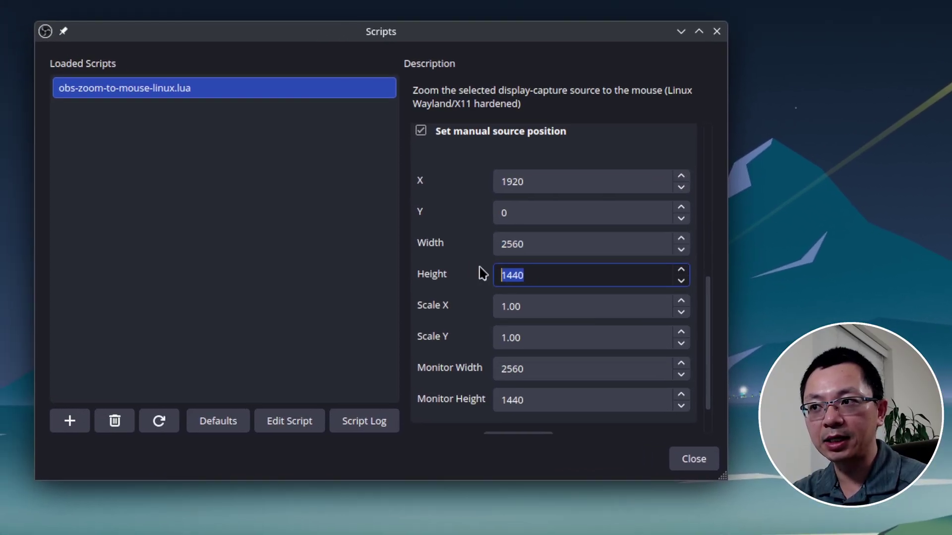
{"action": "key", "text": "shift+Tab"}
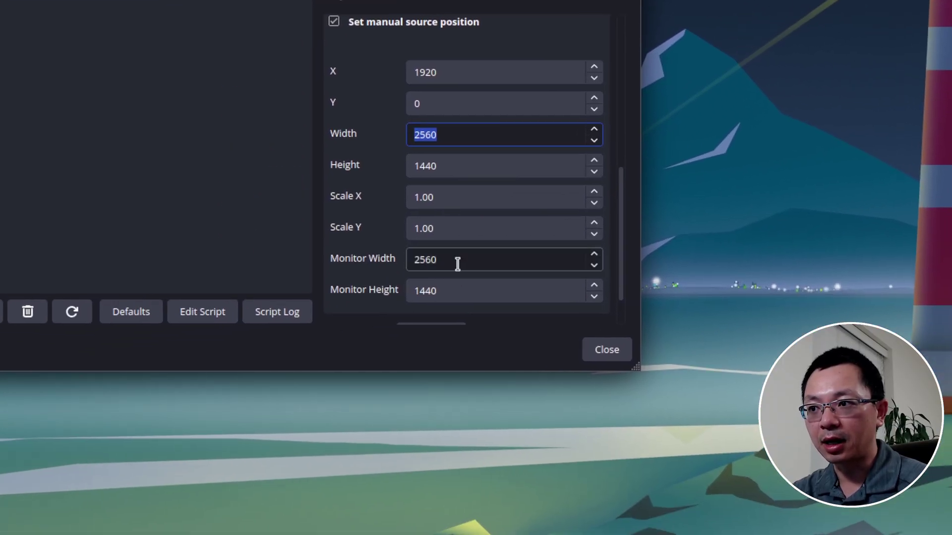
{"action": "double_click", "coordinate": [471, 374]}
{"action": "double_click", "coordinate": [479, 267]}
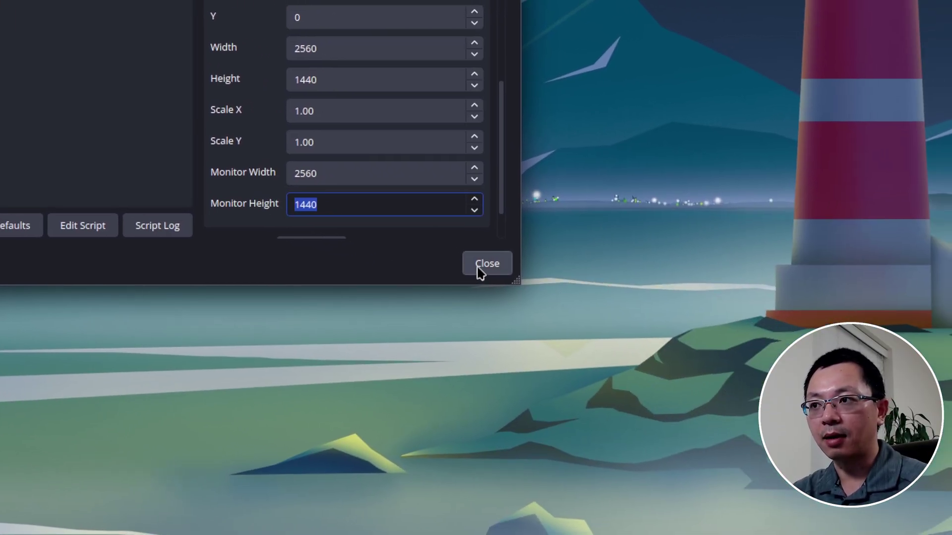
{"action": "left_click", "coordinate": [479, 268]}
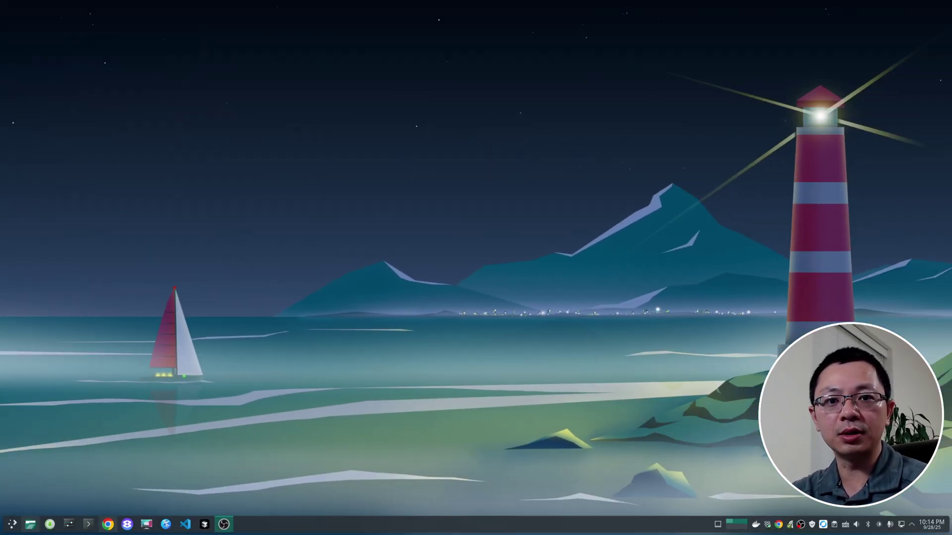
Bring the OBS main window back and open File > Settings.
{"action": "key", "text": "alt+Tab"}
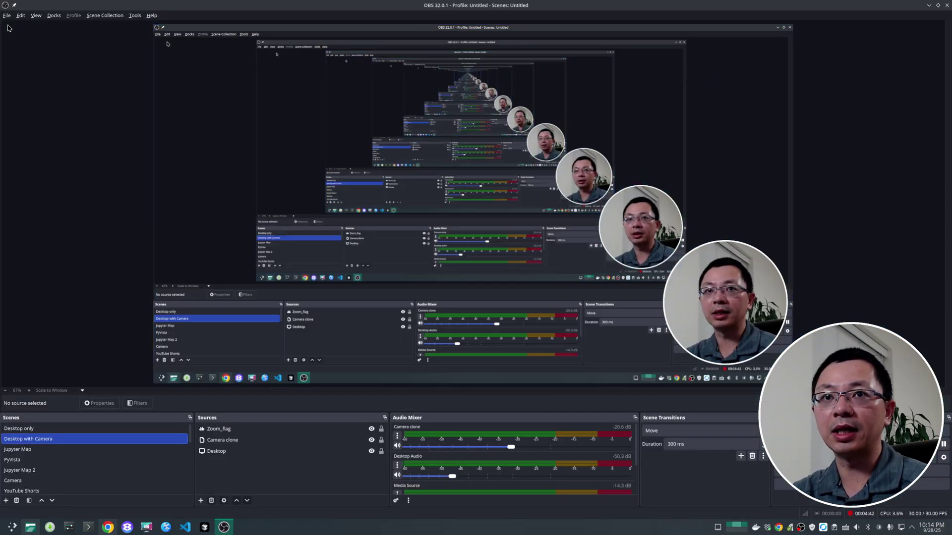
{"action": "left_click", "coordinate": [7, 15]}
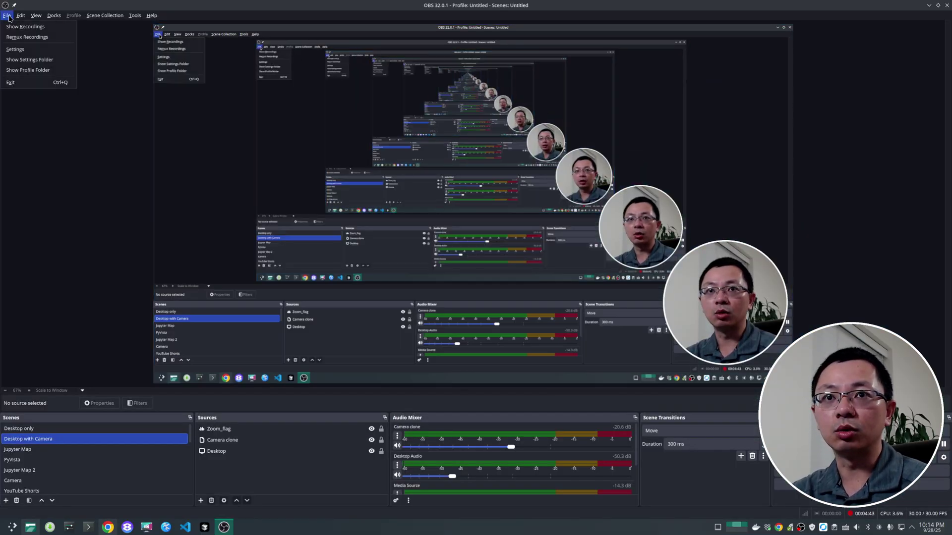
{"action": "left_click", "coordinate": [15, 49]}
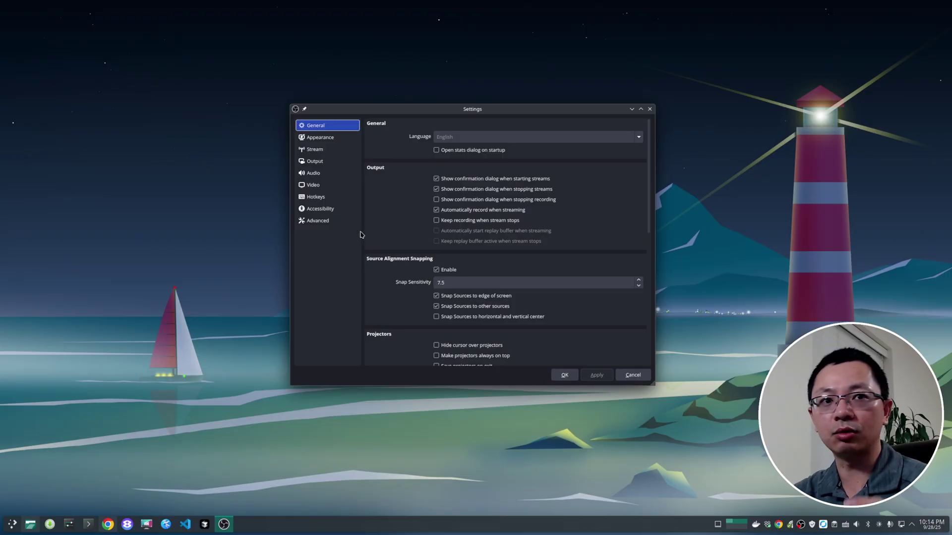
Filter the Hotkeys settings list down to 'zoom'.
{"action": "left_click", "coordinate": [320, 197]}
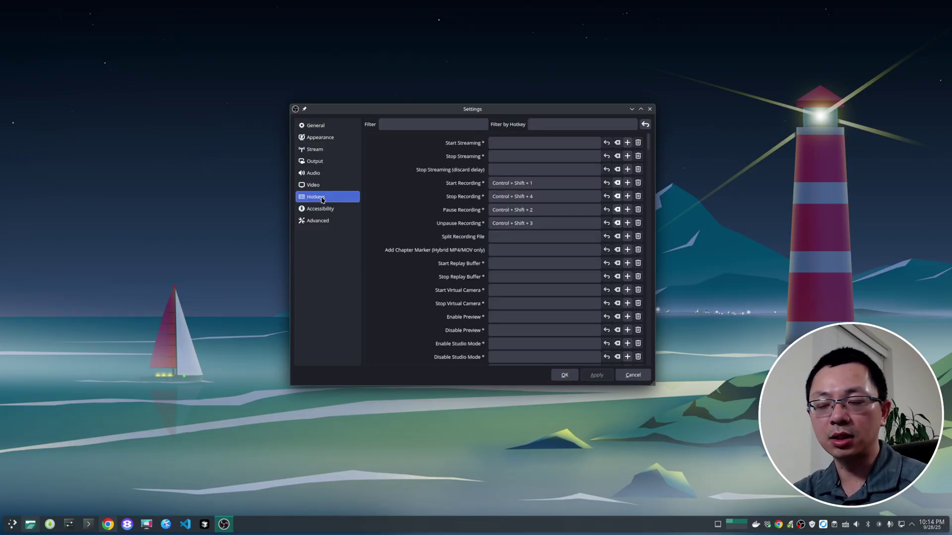
{"action": "left_click", "coordinate": [405, 124]}
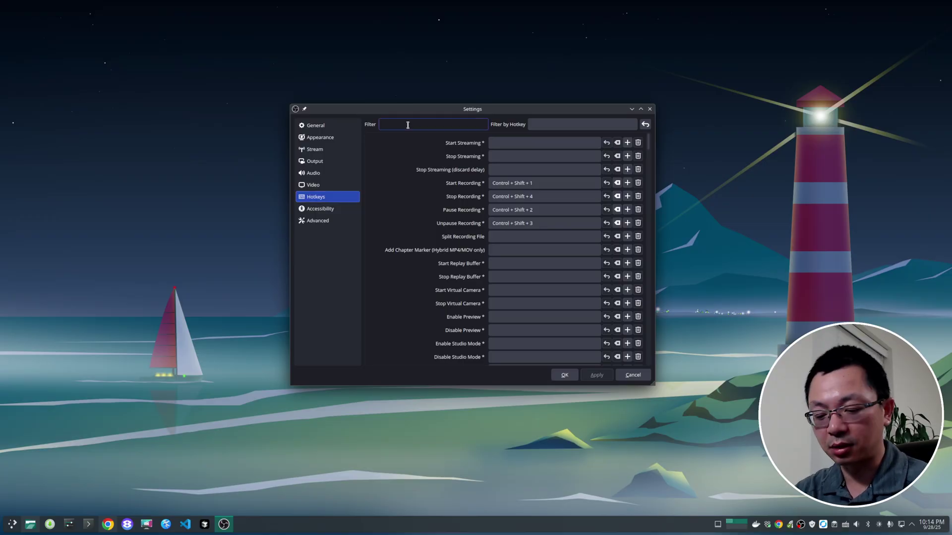
{"action": "type", "text": "zoom"}
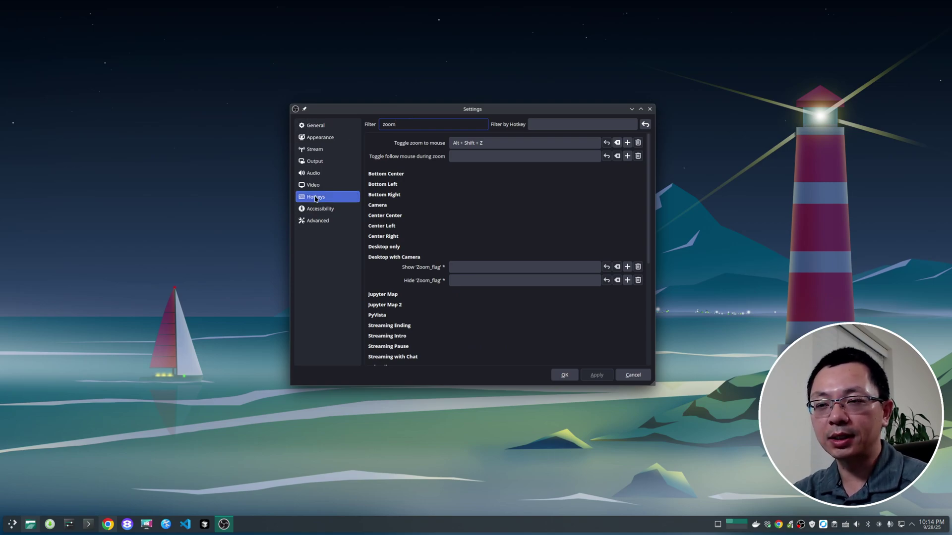
{"action": "double_click", "coordinate": [414, 125]}
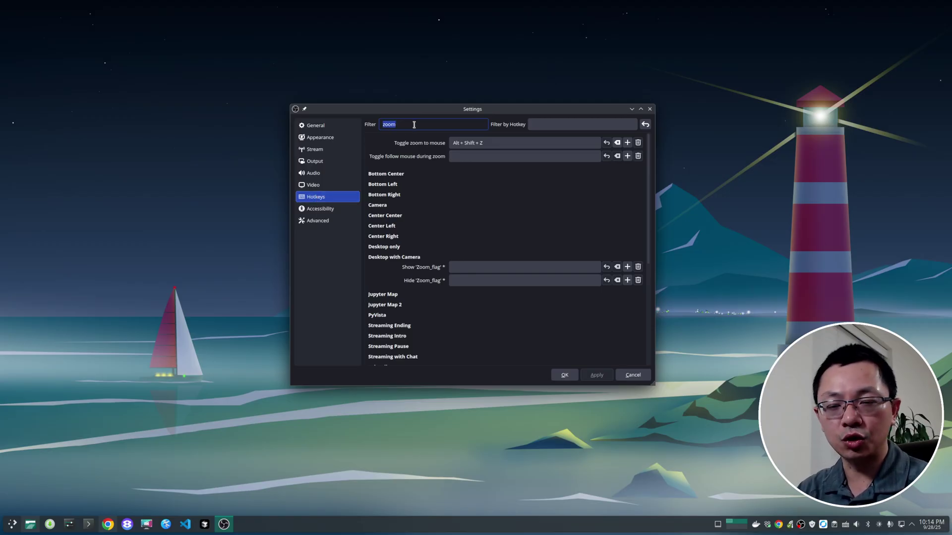
Bind Toggle zoom to mouse to Alt+Shift+Z, apply, and close Settings.
{"action": "left_click", "coordinate": [490, 141]}
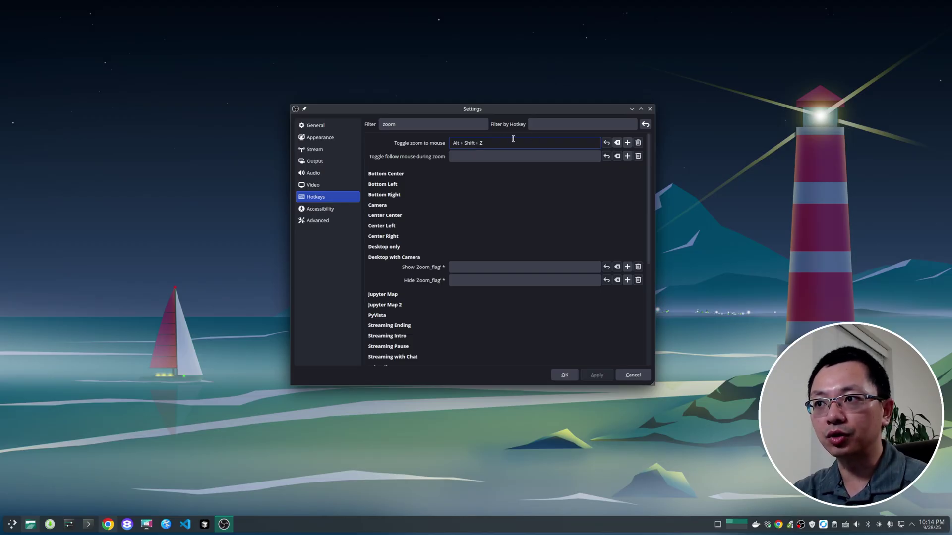
{"action": "left_click_drag", "start_coordinate": [491, 142], "coordinate": [448, 142]}
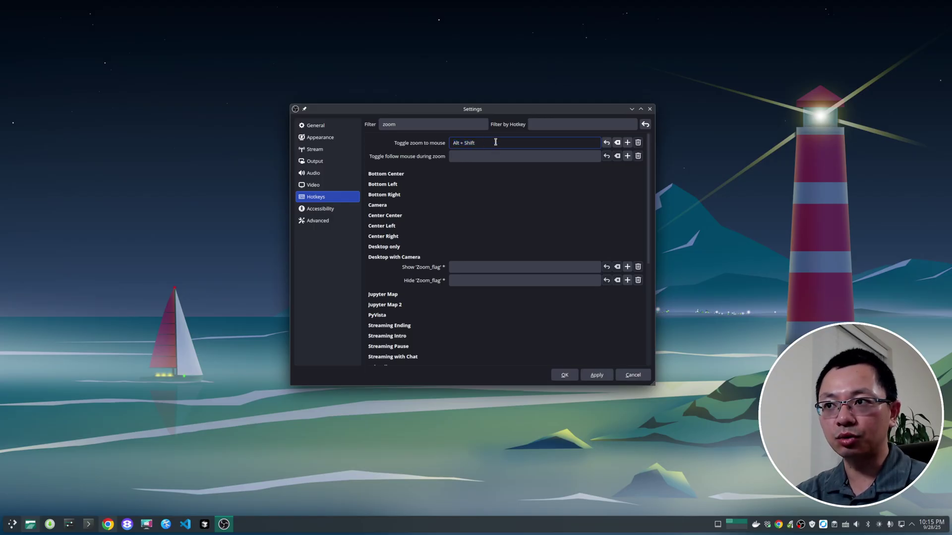
{"action": "key", "text": "alt+shift+z"}
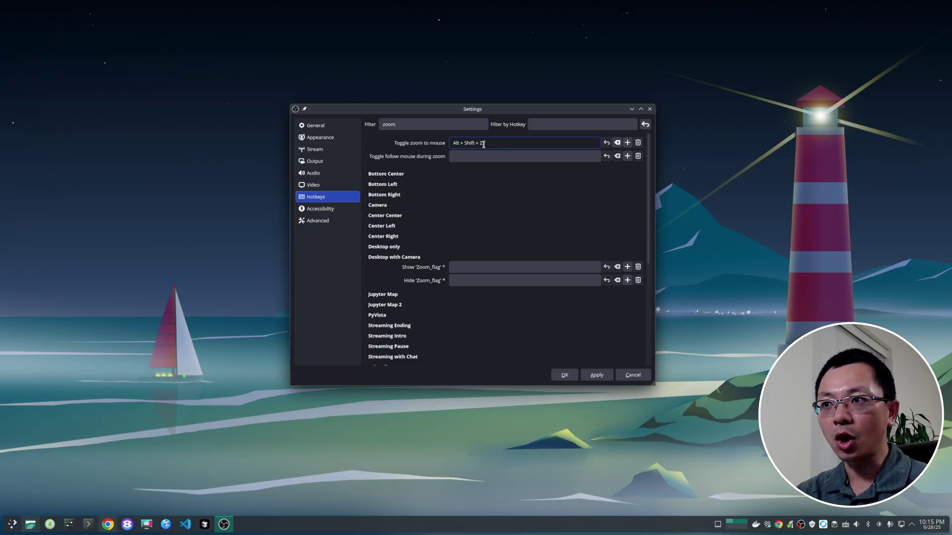
{"action": "left_click", "coordinate": [597, 375]}
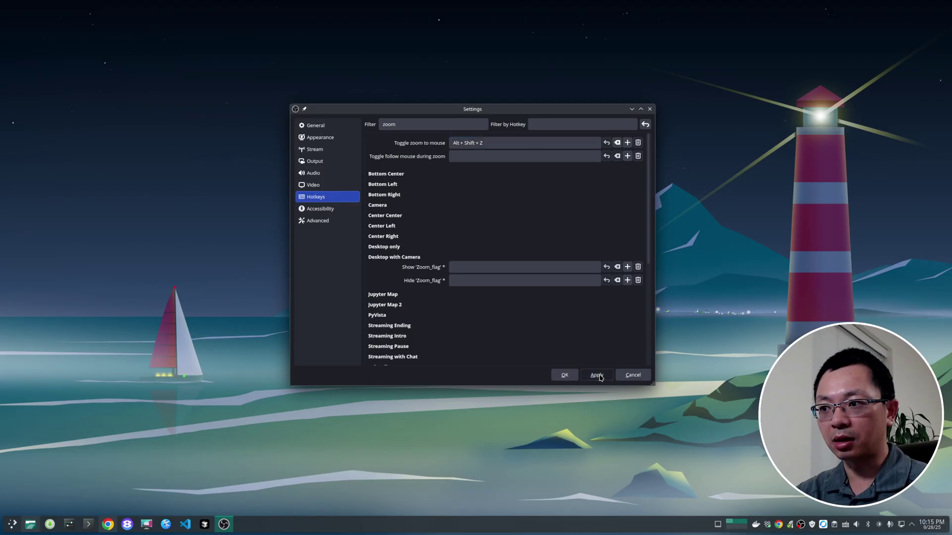
{"action": "left_click", "coordinate": [563, 374]}
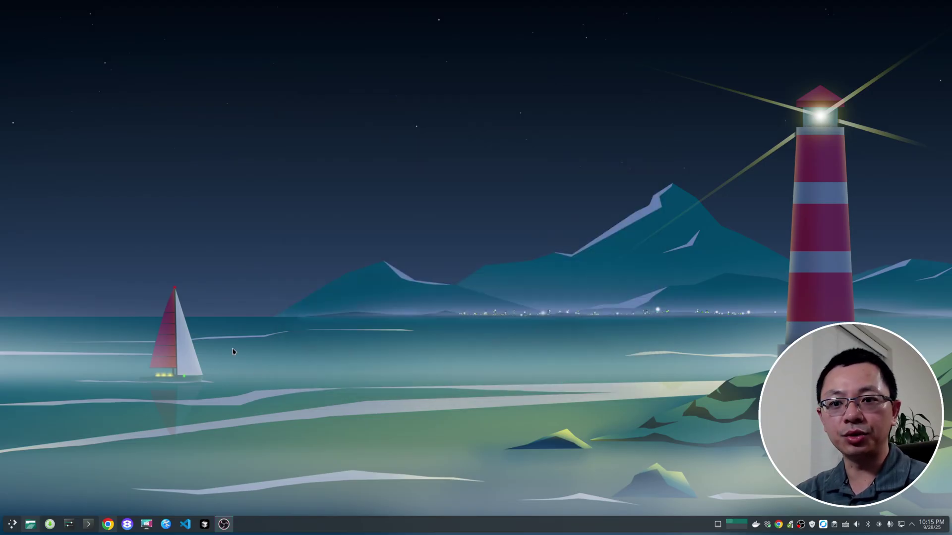
Return to the TNView 2025 GeoAI page and scroll to the Sentinel-2 segmentation training code with num_channels=6.
{"action": "left_click", "coordinate": [108, 524]}
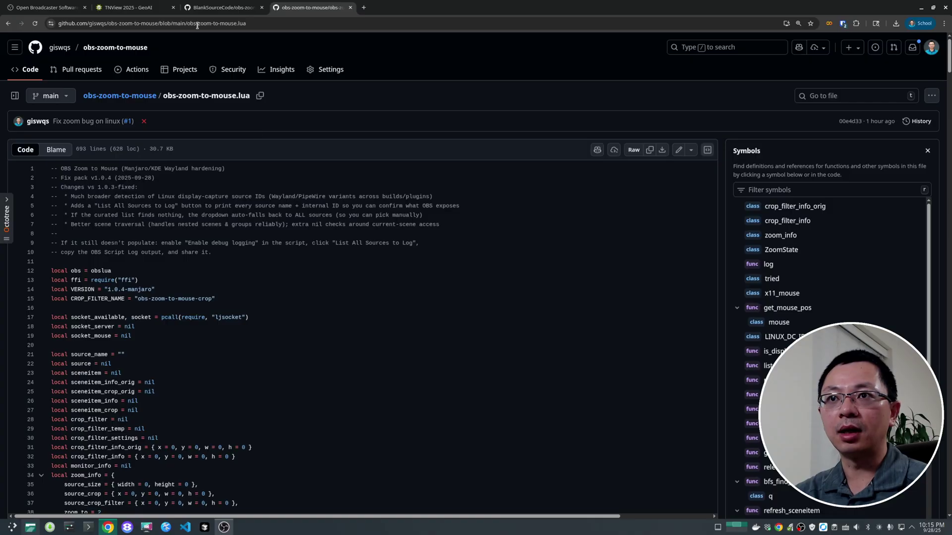
{"action": "key", "text": "ctrl+Page_Up"}
{"action": "key", "text": "ctrl+Page_Up"}
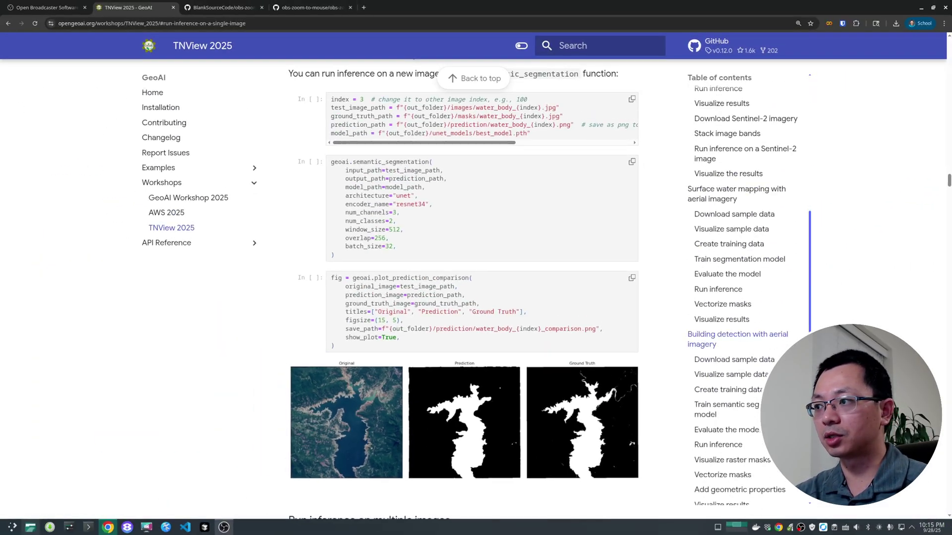
{"action": "scroll", "coordinate": [903, 326], "scroll_direction": "down", "scroll_amount": 15}
{"action": "scroll", "coordinate": [903, 326], "scroll_direction": "down", "scroll_amount": 10}
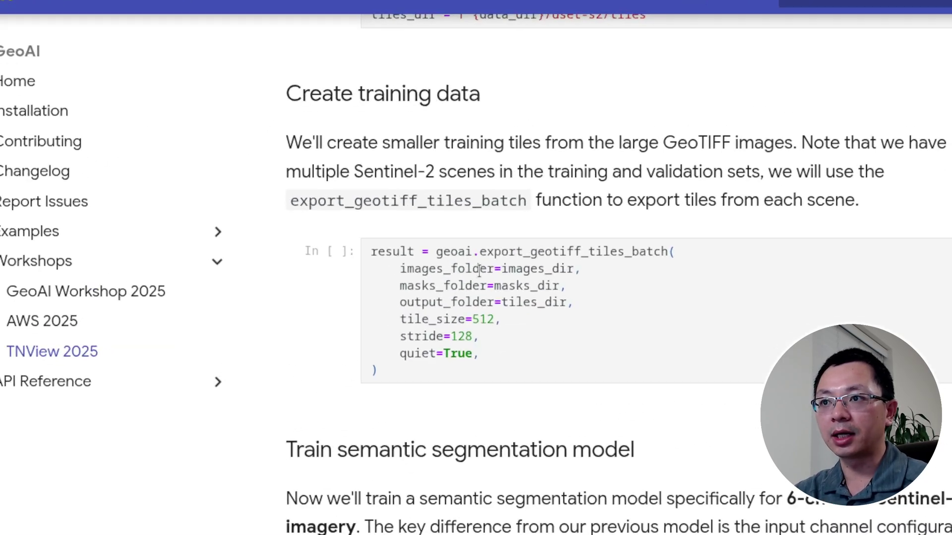
{"action": "scroll", "coordinate": [514, 292], "scroll_direction": "down", "scroll_amount": 5}
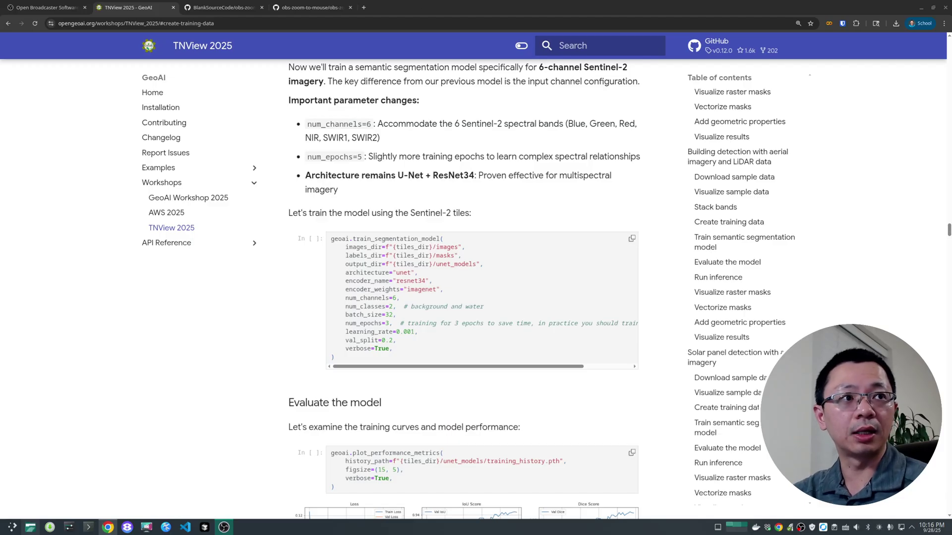
{"action": "left_click_drag", "start_coordinate": [0, 210], "coordinate": [570, 213]}
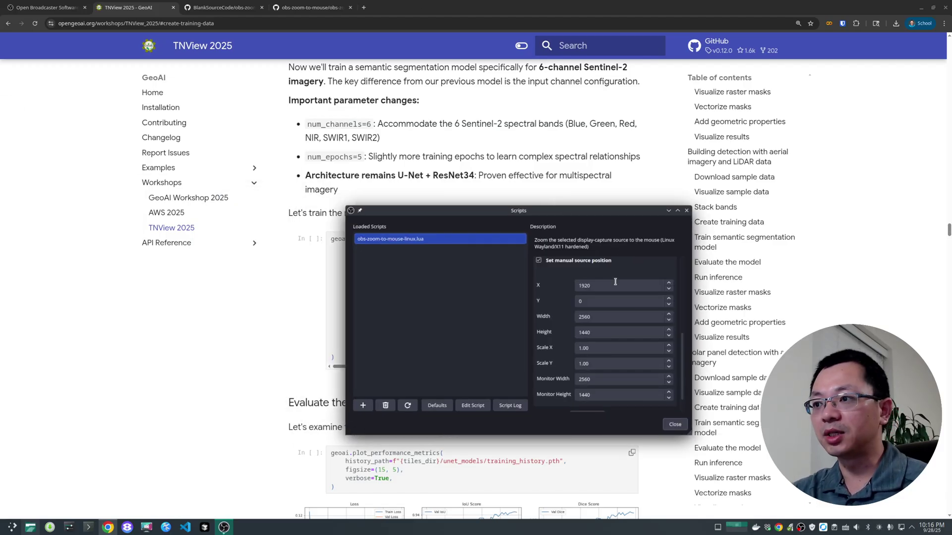
{"action": "scroll", "coordinate": [684, 355], "scroll_direction": "up", "scroll_amount": 5}
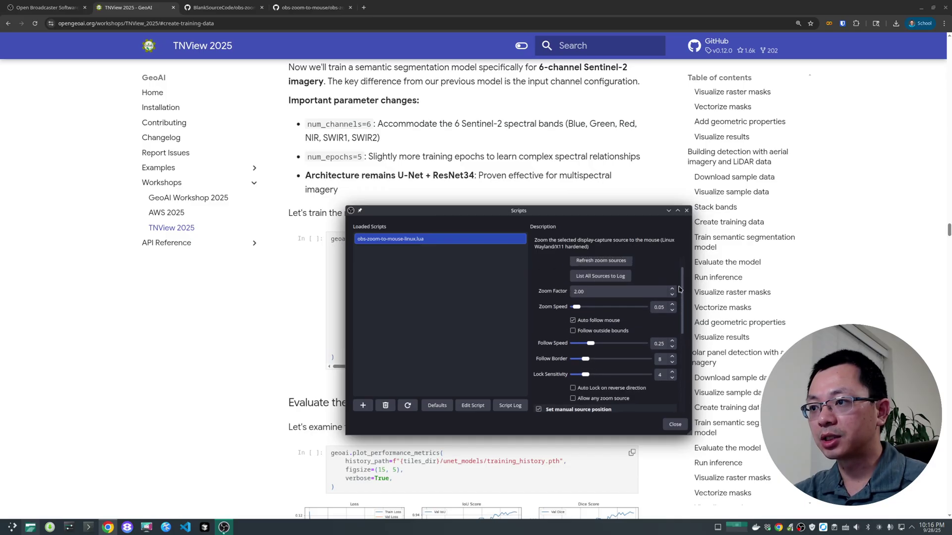
{"action": "left_click_drag", "start_coordinate": [591, 309], "coordinate": [565, 309]}
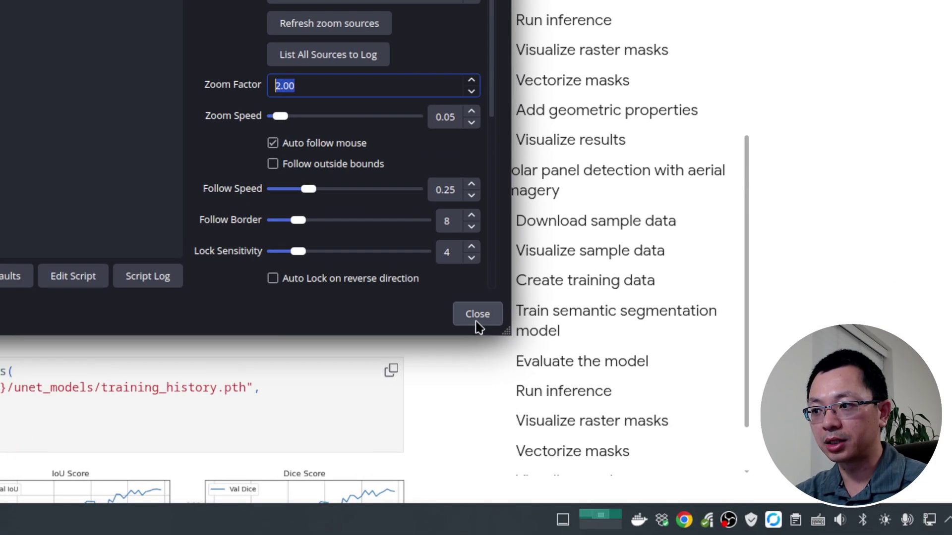
{"action": "left_click", "coordinate": [477, 317]}
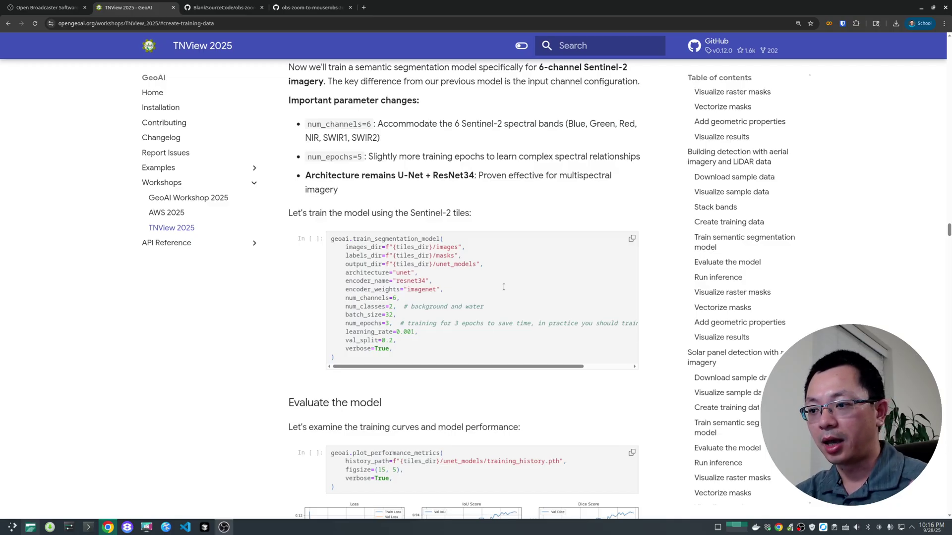
Back on the fixed obs-zoom-to-mouse.lua page, show all 76 references to nil.
{"action": "left_click", "coordinate": [313, 8]}
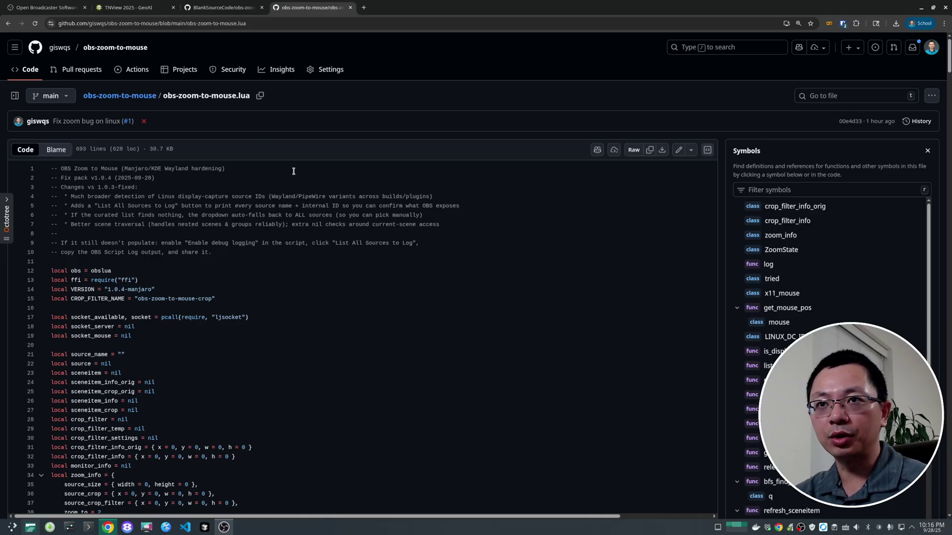
{"action": "left_click", "coordinate": [223, 8]}
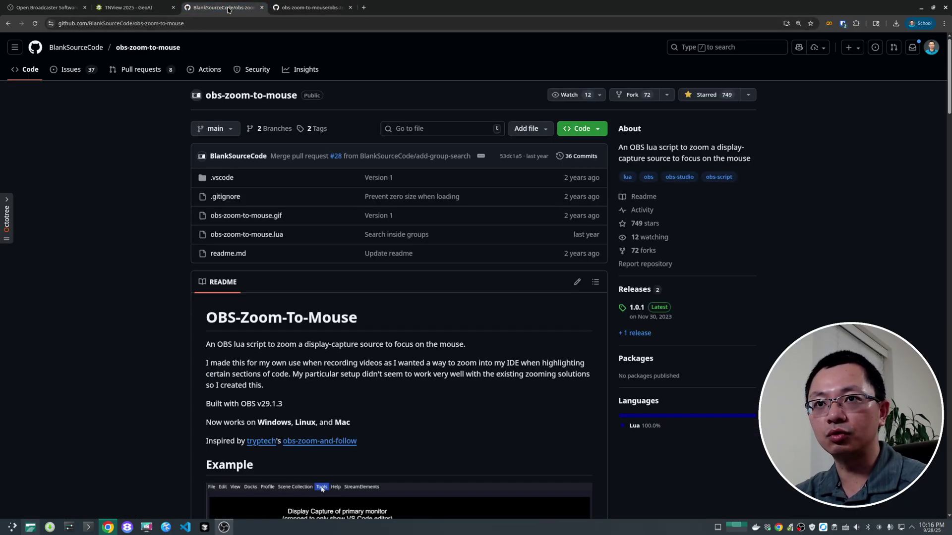
{"action": "left_click", "coordinate": [329, 11]}
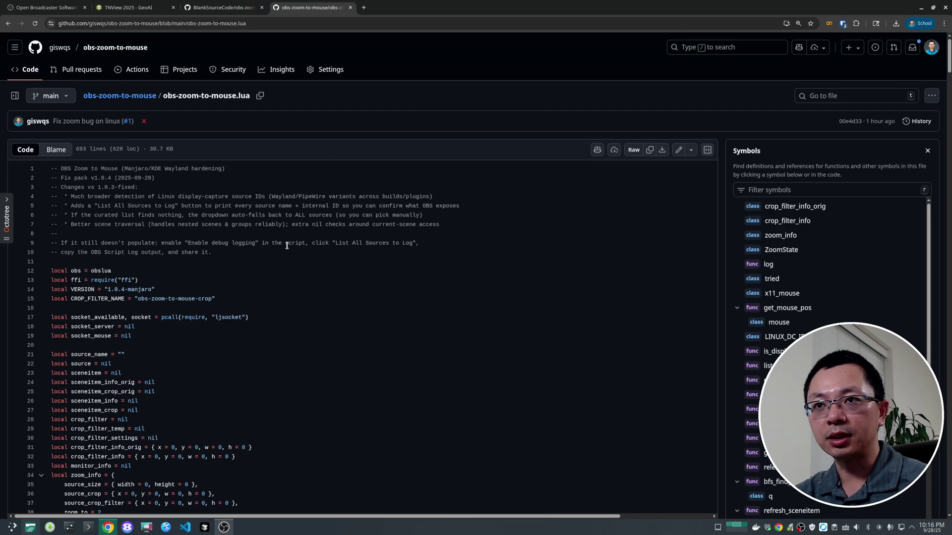
{"action": "left_click", "coordinate": [385, 381]}
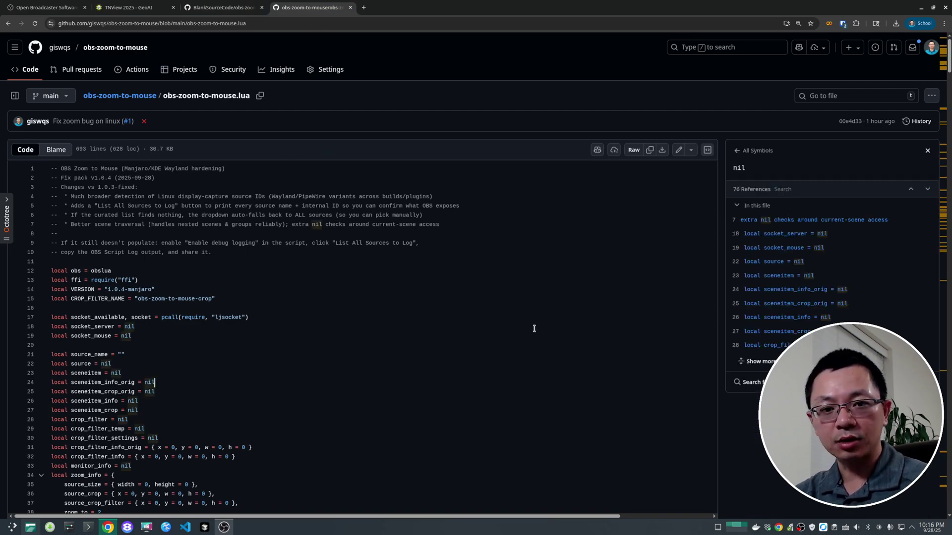
{"action": "left_click", "coordinate": [362, 352]}
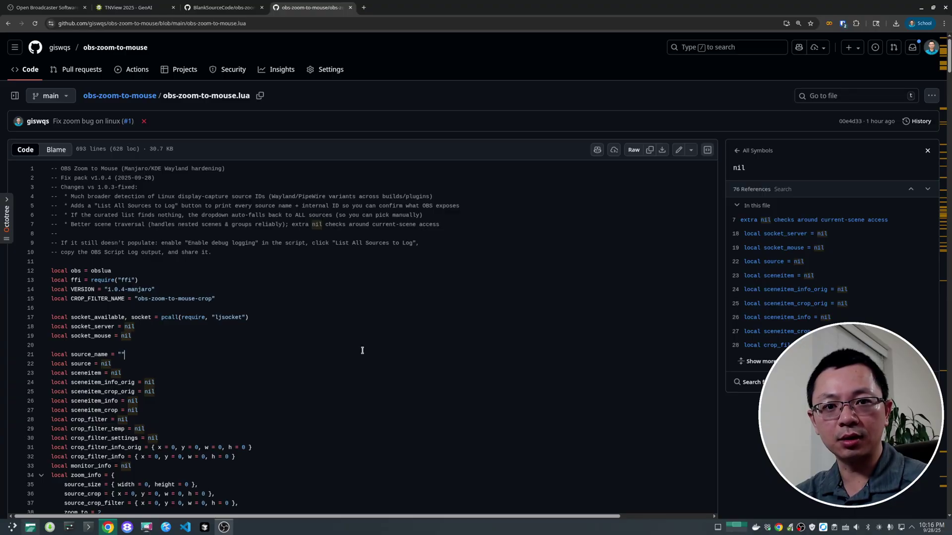